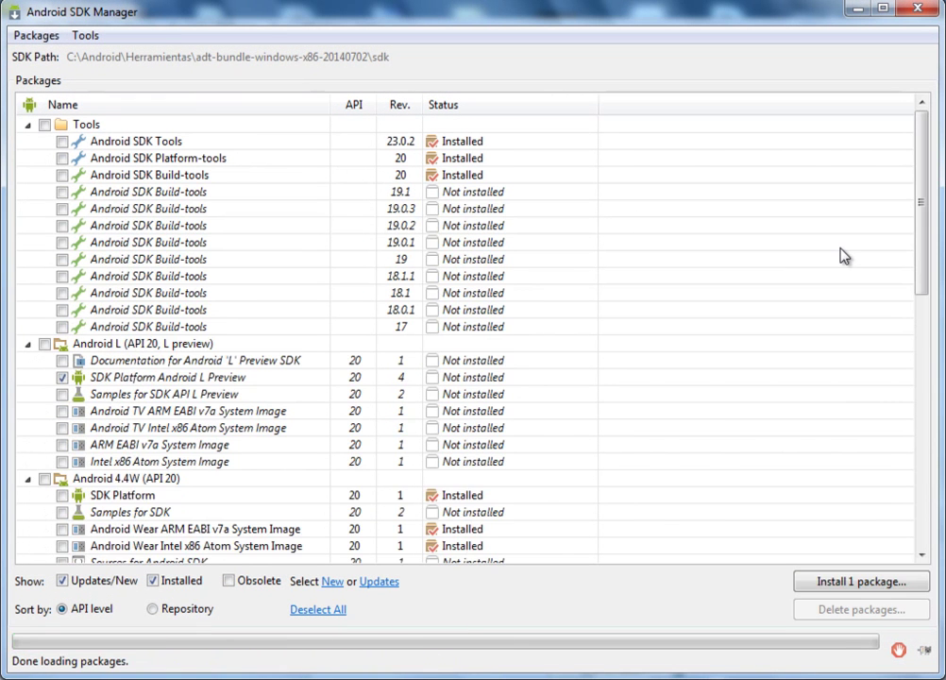
Step: Collapse the Tools, Android L (API 20, L preview) and Android 4.4W (API 20) groups in the package list
drag(923, 233, 923, 485)
scroll(467, 330, up, 12)
click(27, 126)
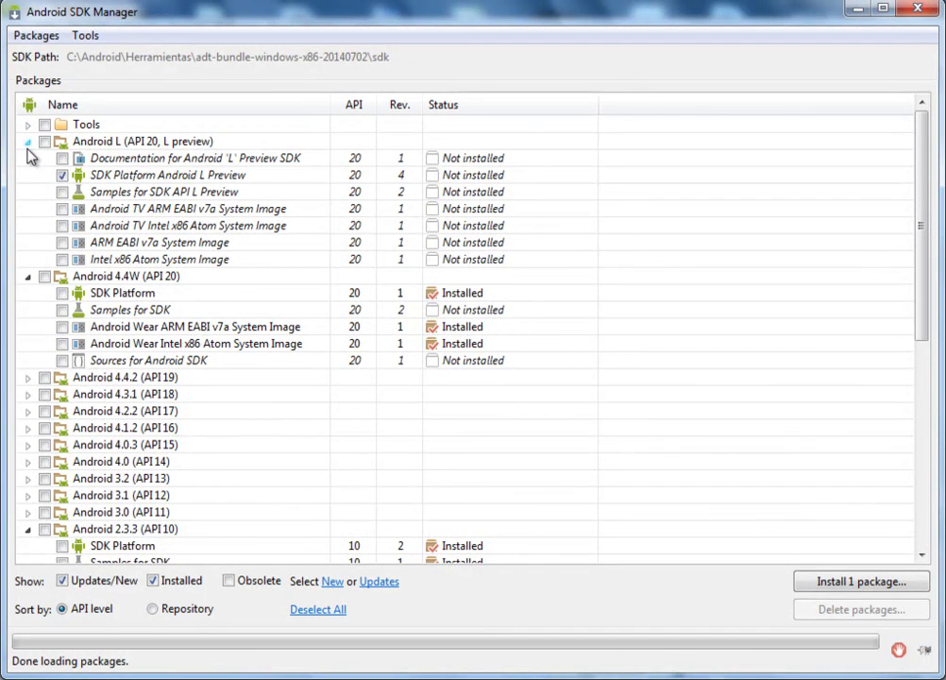
click(28, 142)
click(27, 159)
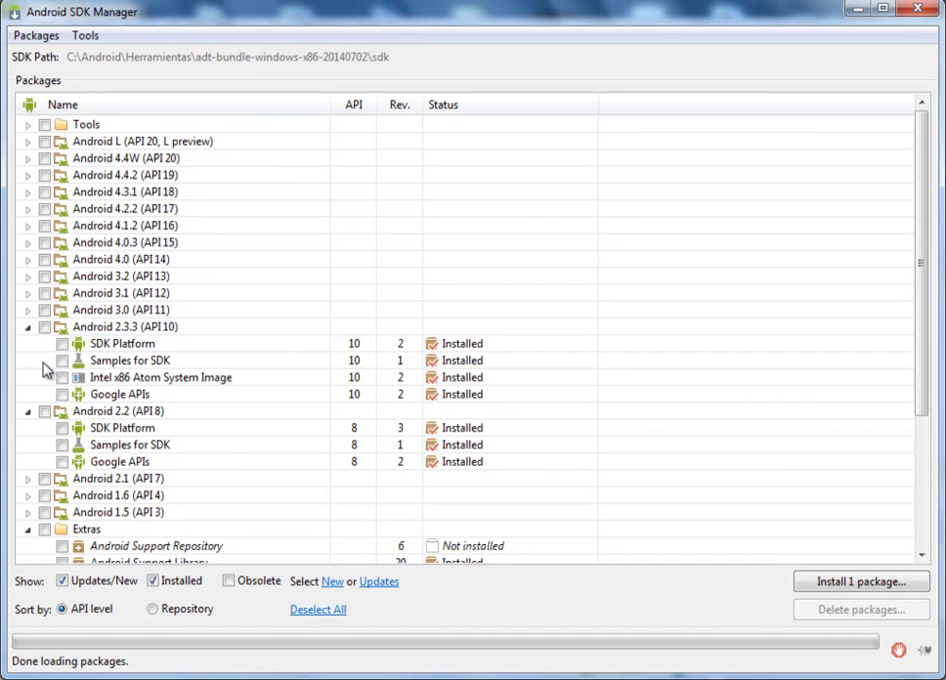
click(28, 176)
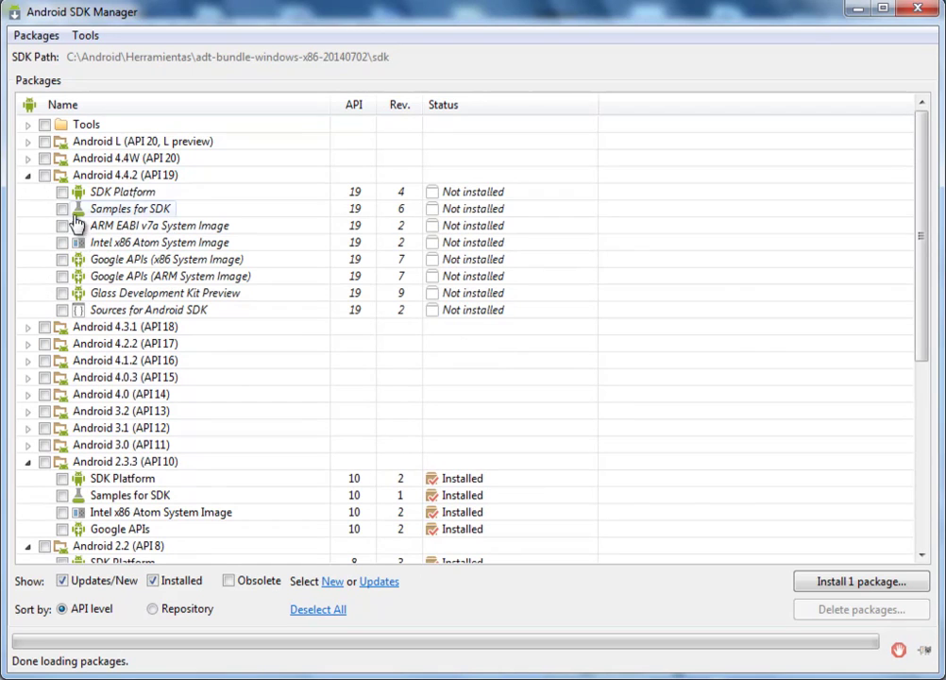
click(45, 176)
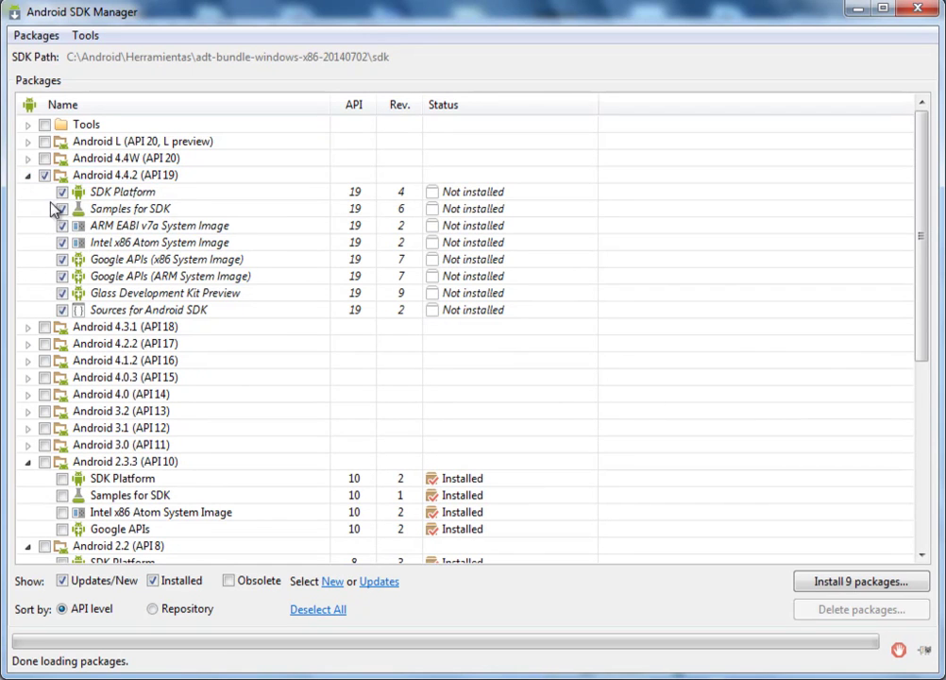
click(28, 176)
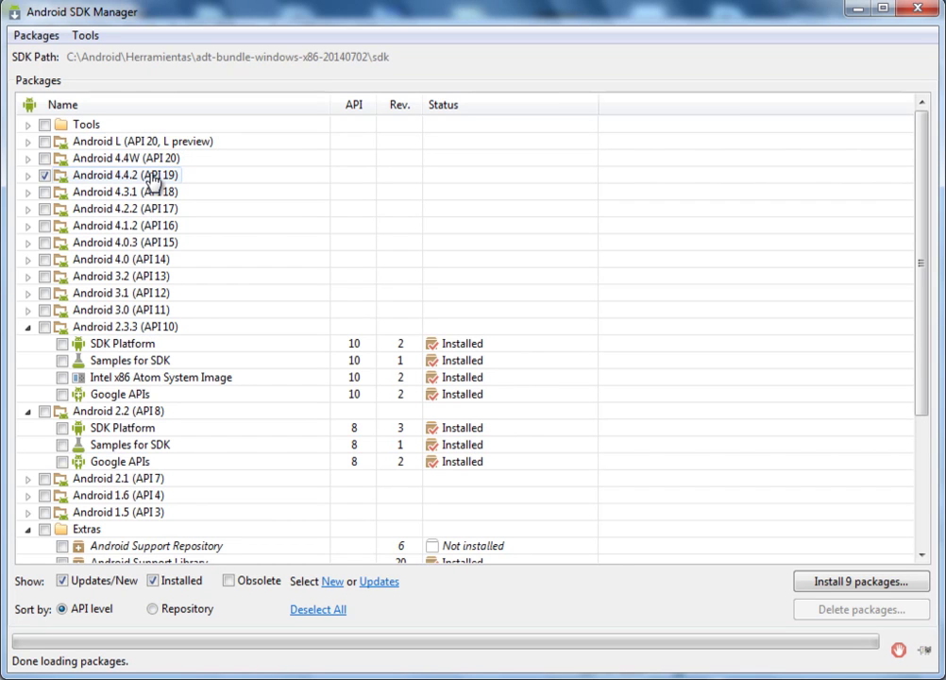
click(44, 176)
click(45, 176)
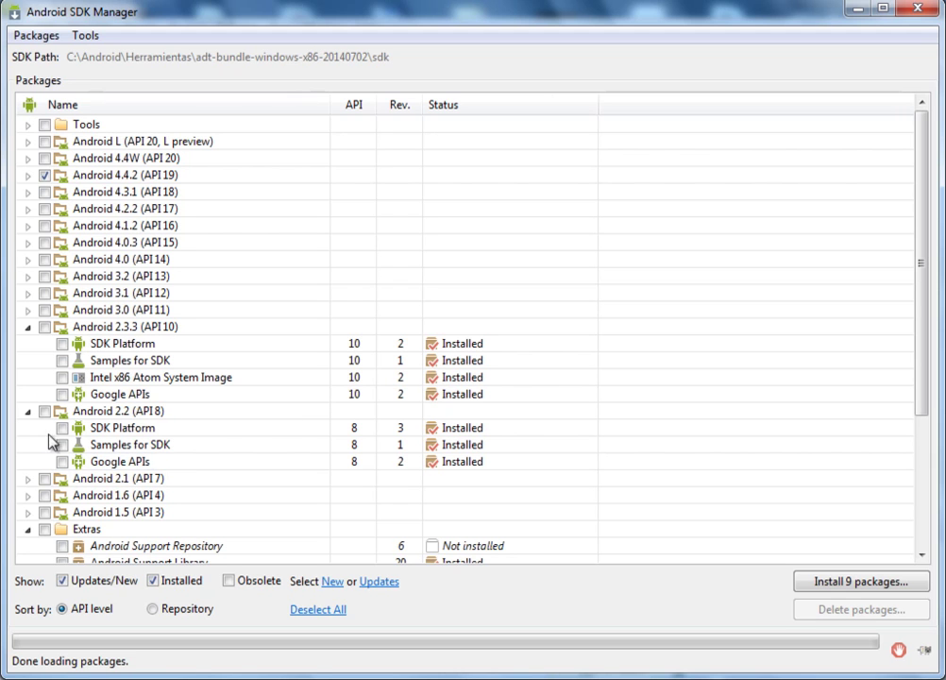
click(27, 176)
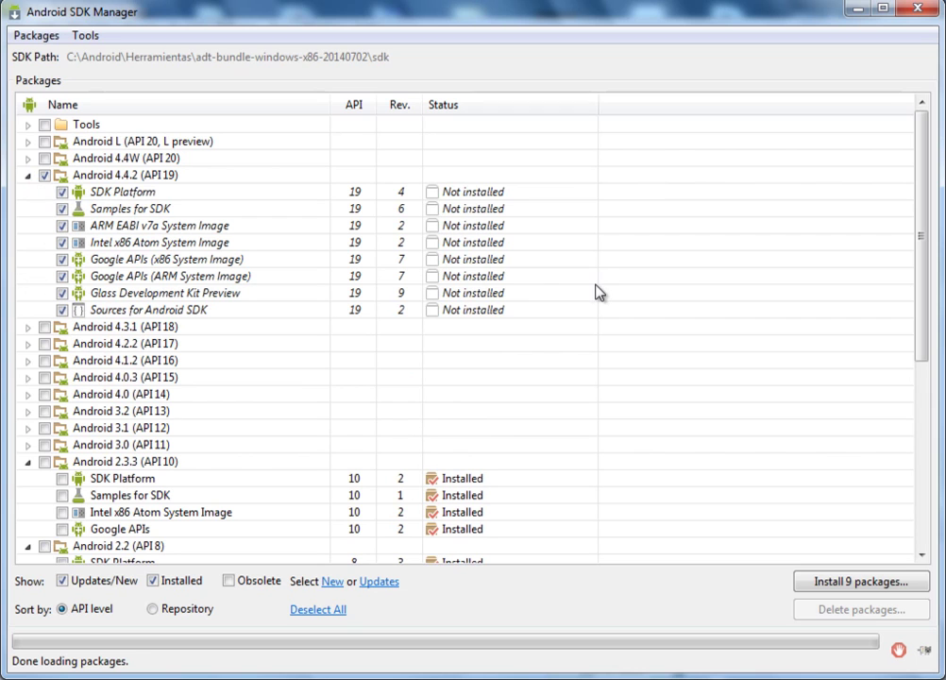
click(44, 178)
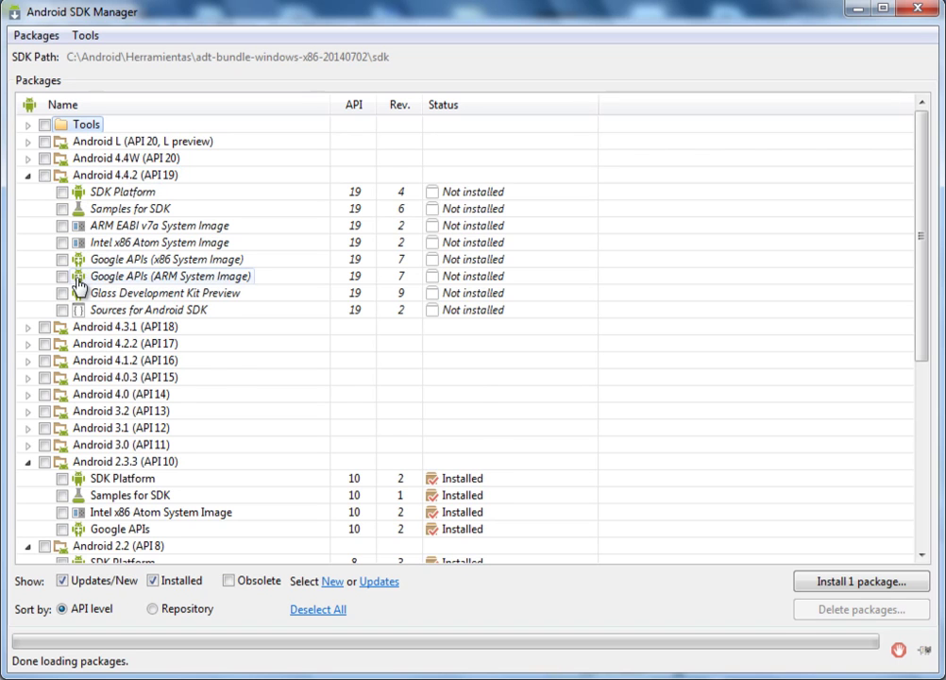
click(29, 175)
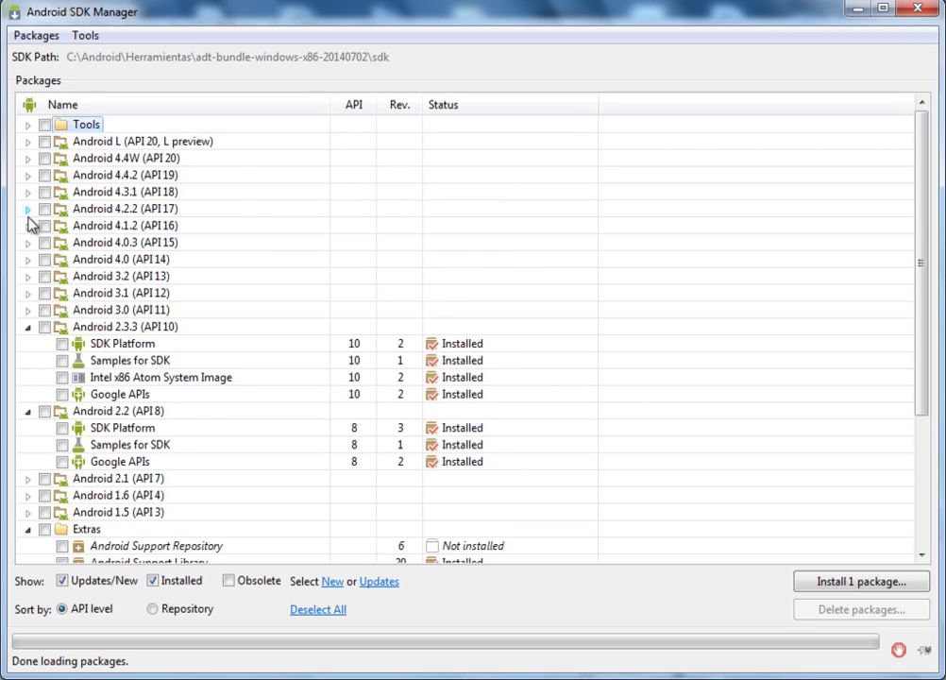
Step: Select all Android 4.2.2 (API 17) packages and install the selected packages, accepting the Android SDK License
click(28, 209)
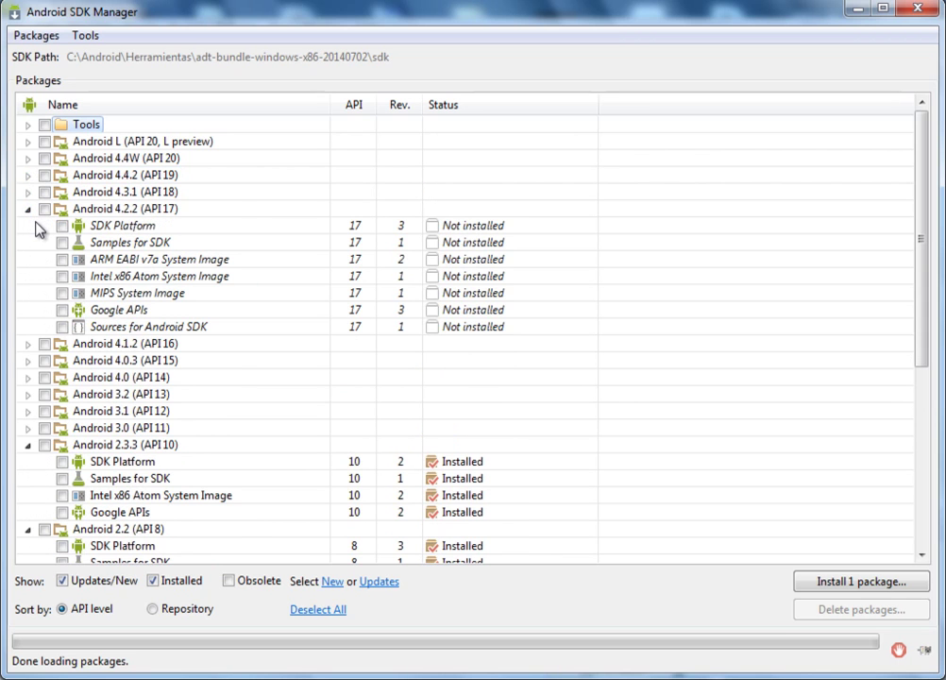
click(44, 208)
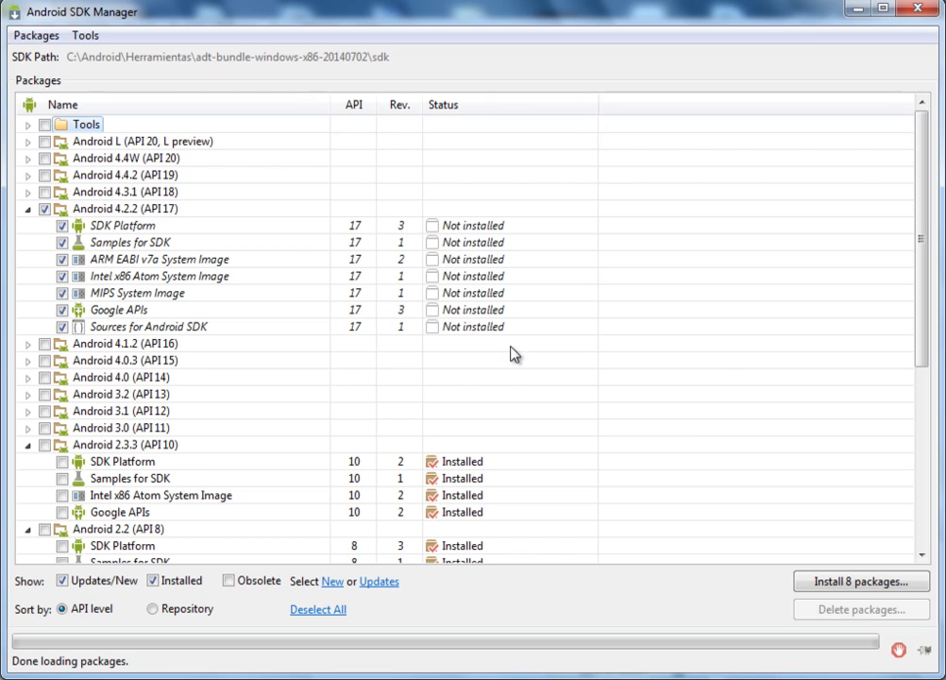
click(844, 582)
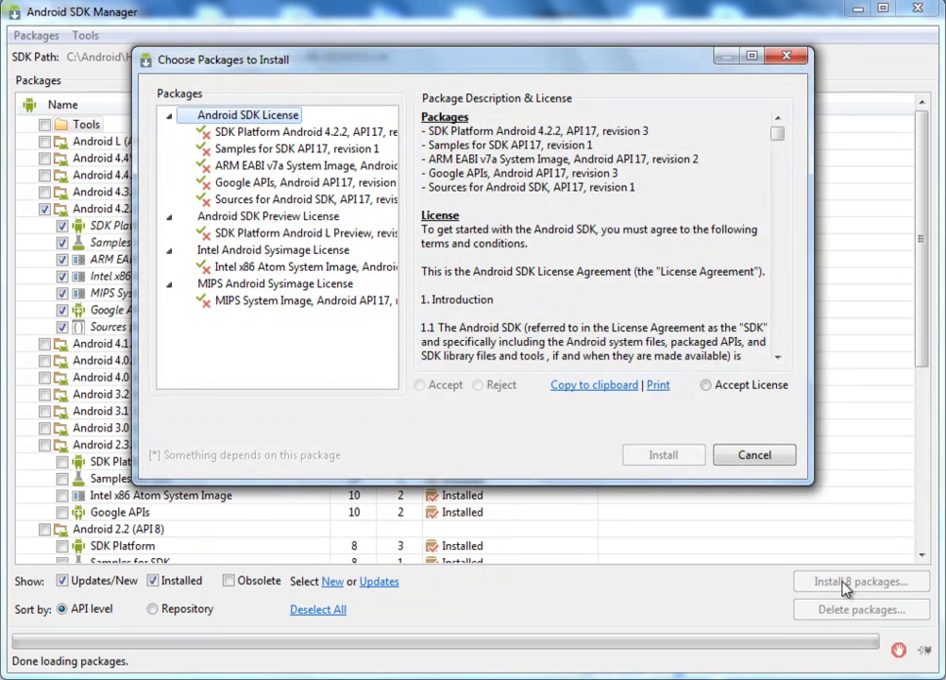
click(713, 388)
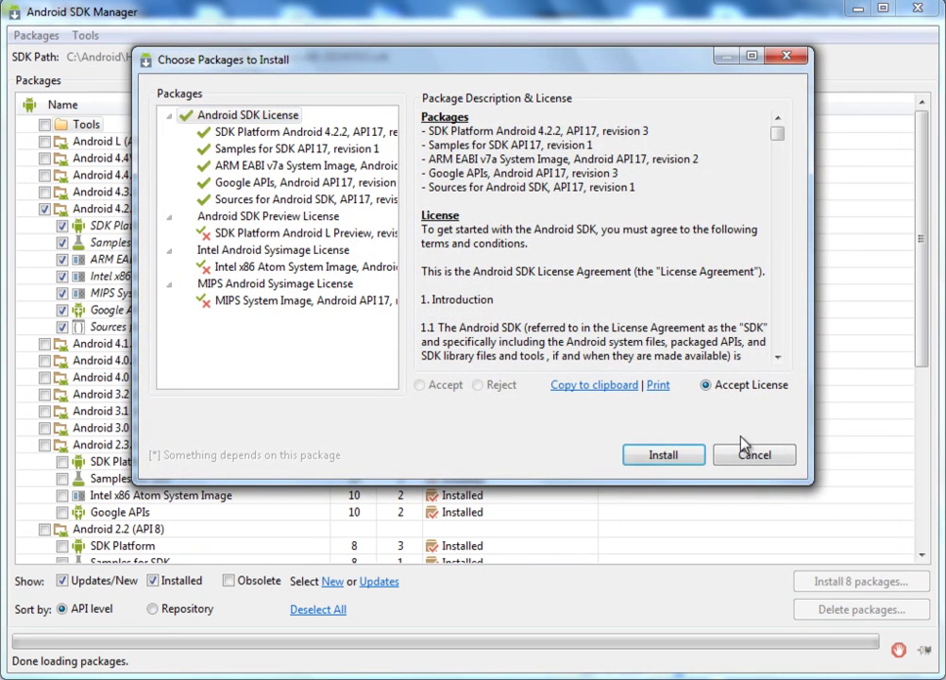
click(666, 458)
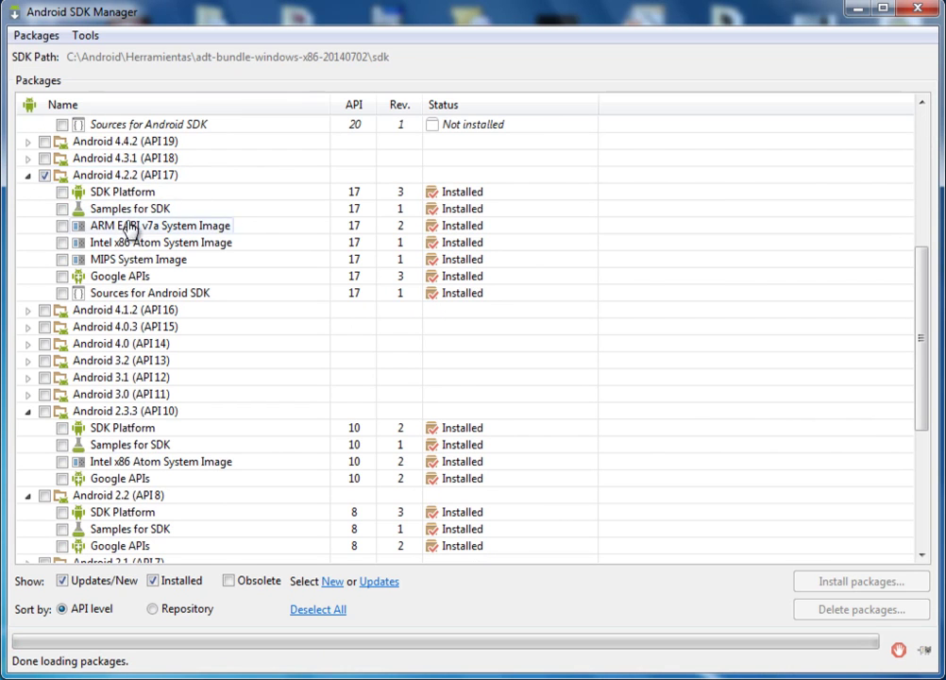
Step: Deselect the Android 4.2.2 (API 17) group and collapse every expanded group in the package list
click(28, 177)
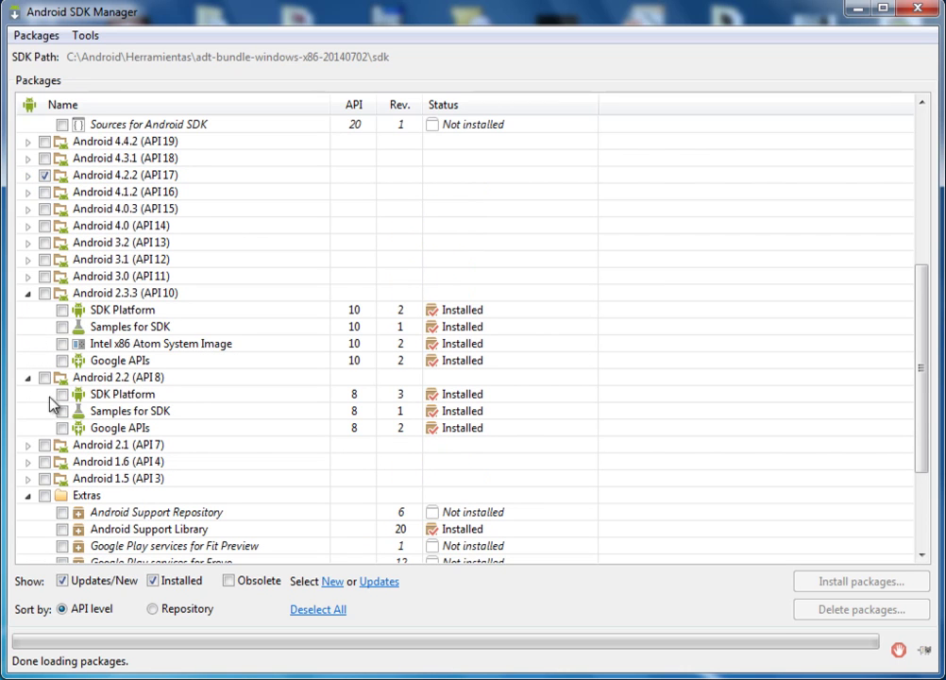
click(45, 175)
click(110, 301)
click(136, 380)
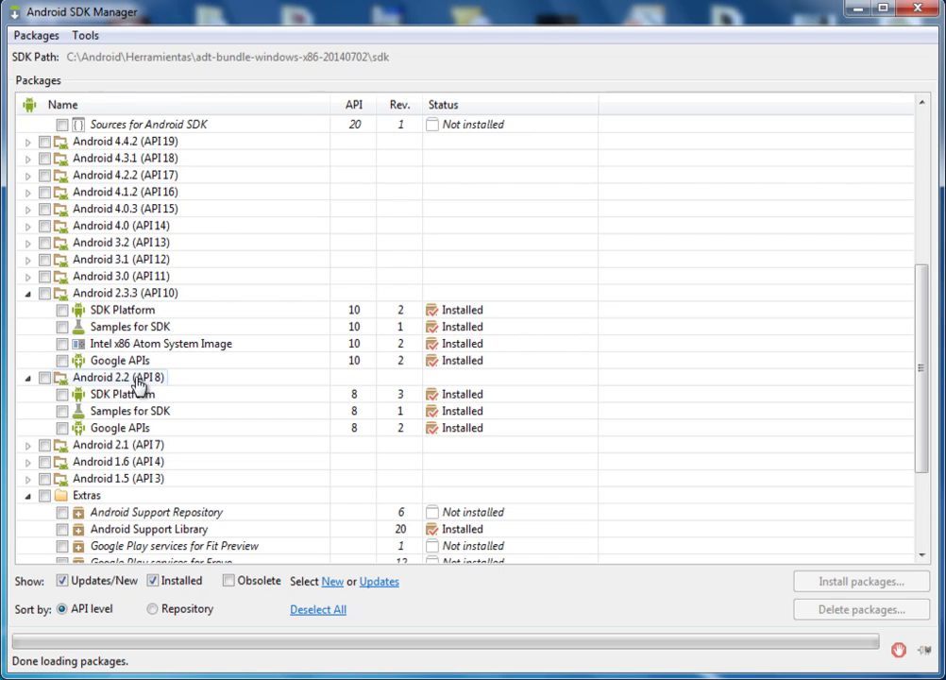
click(153, 177)
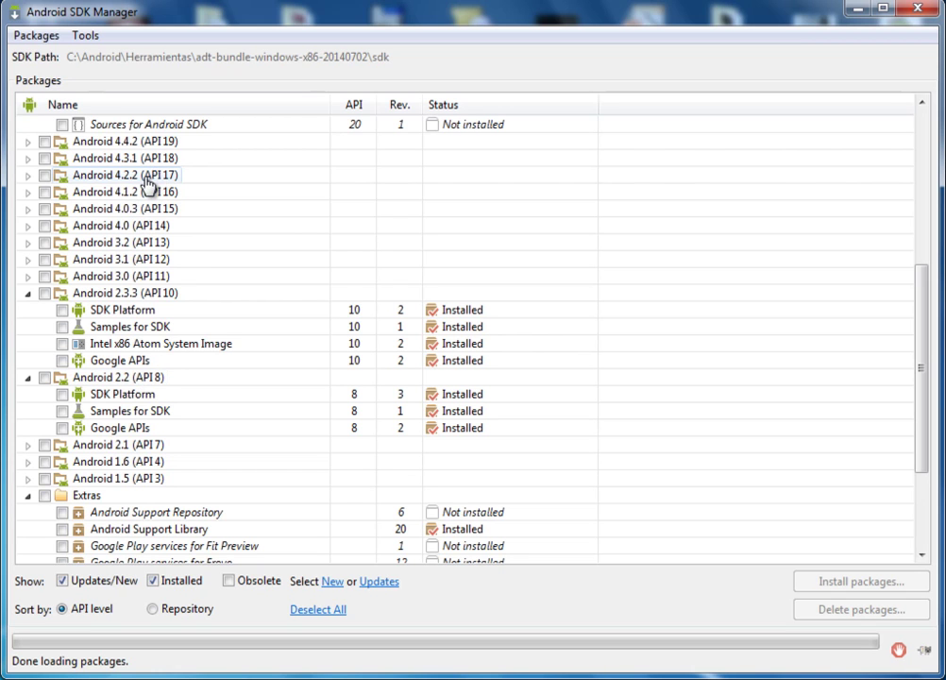
click(28, 378)
click(28, 293)
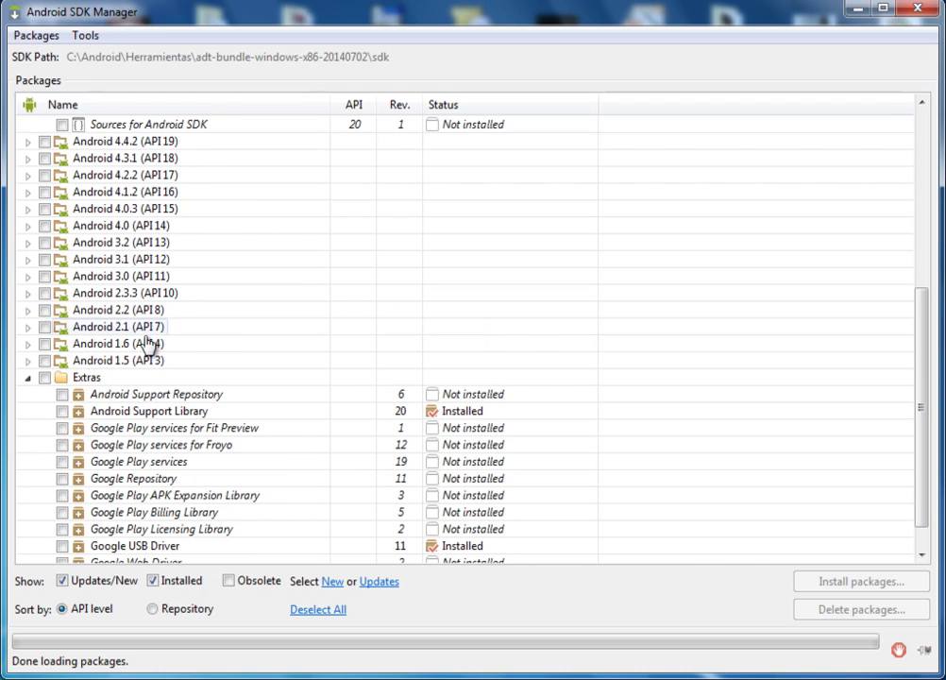
click(29, 378)
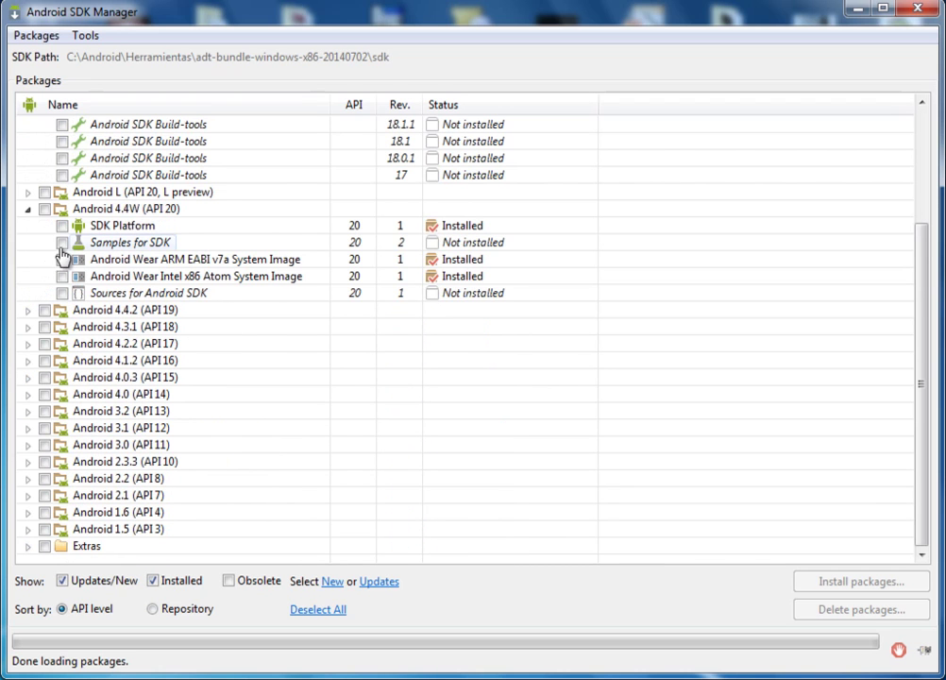
click(29, 210)
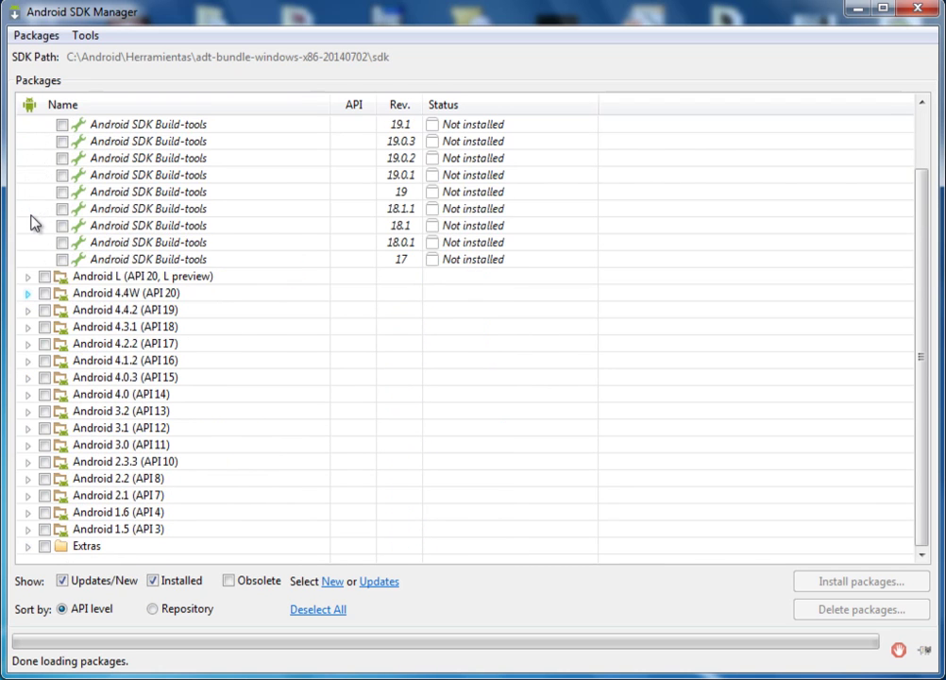
click(922, 134)
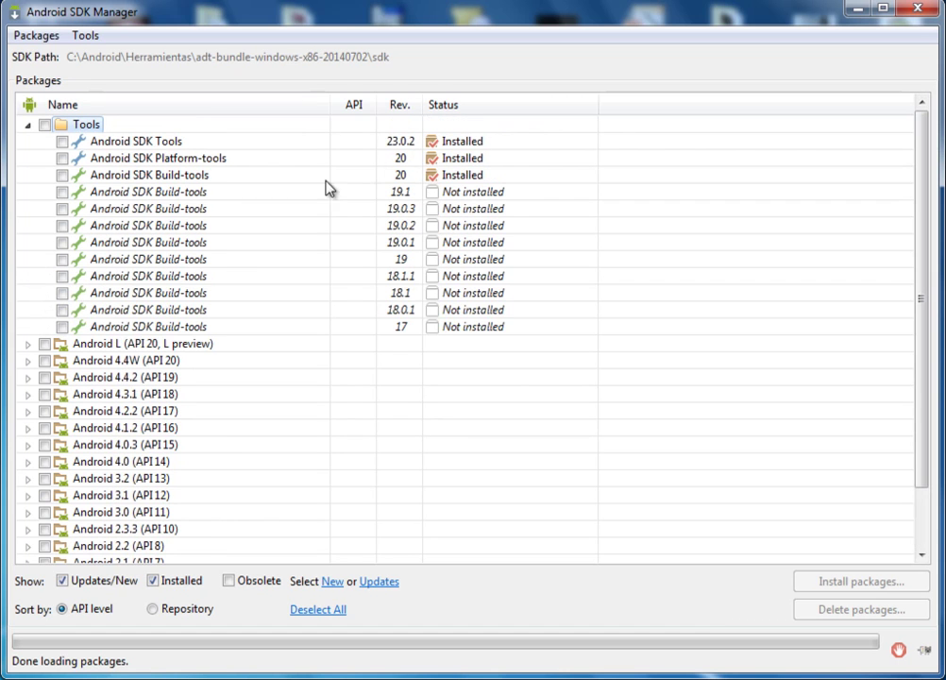
click(27, 126)
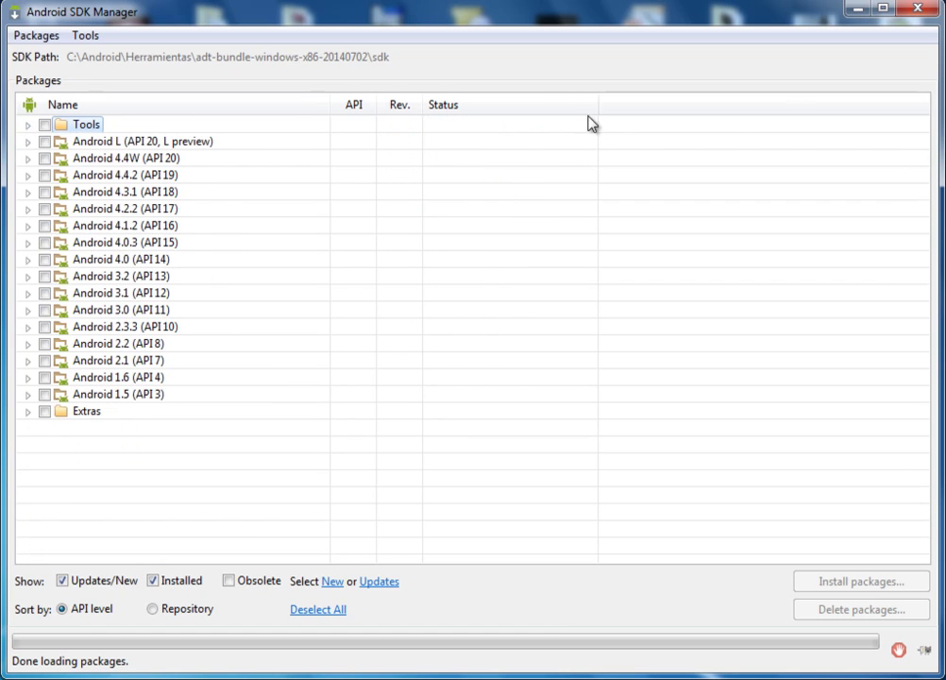
Step: Close the Android SDK Manager and open the Android Virtual Device Manager from Eclipse
click(918, 8)
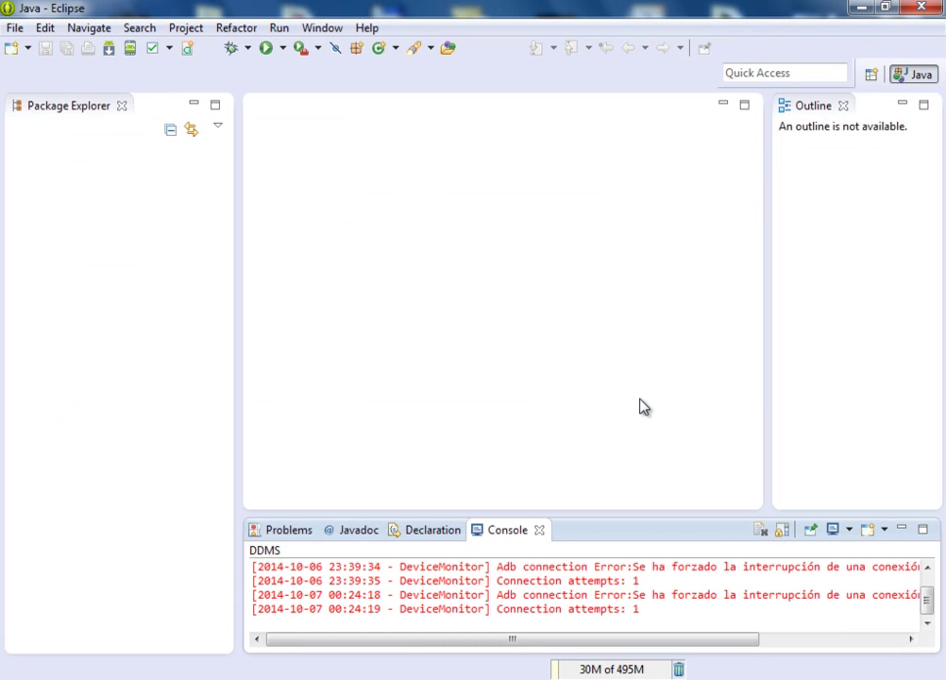
click(128, 48)
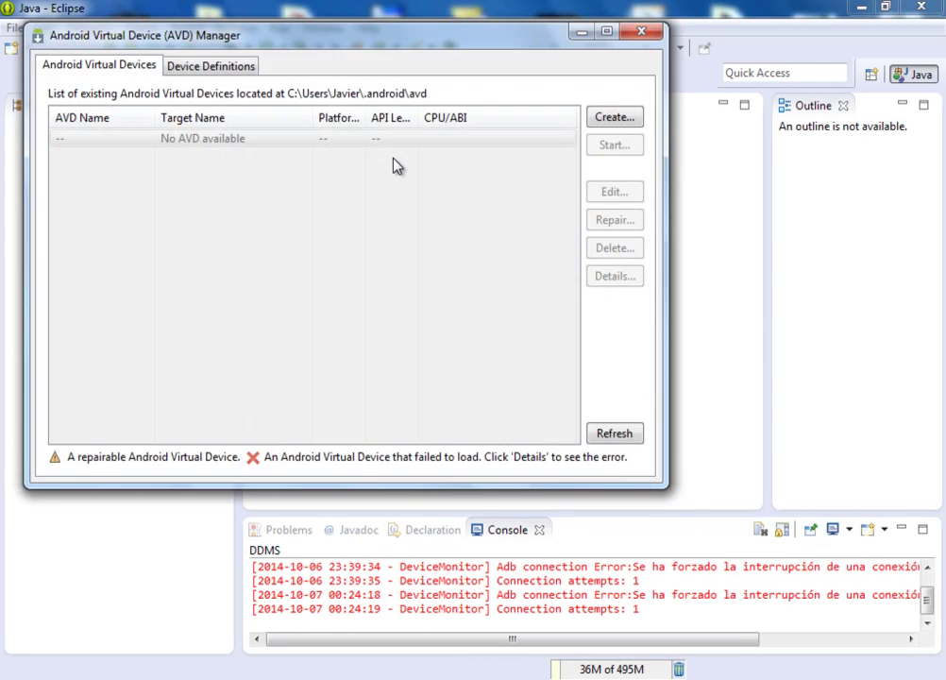
drag(508, 49, 608, 131)
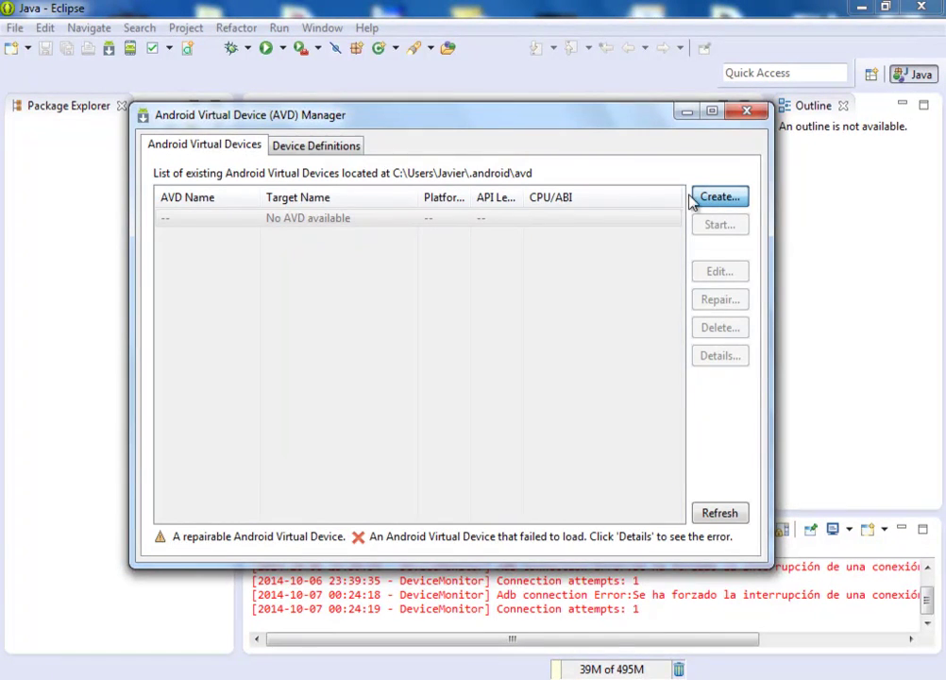
Step: Start a new Android virtual device and name it Android42
click(717, 197)
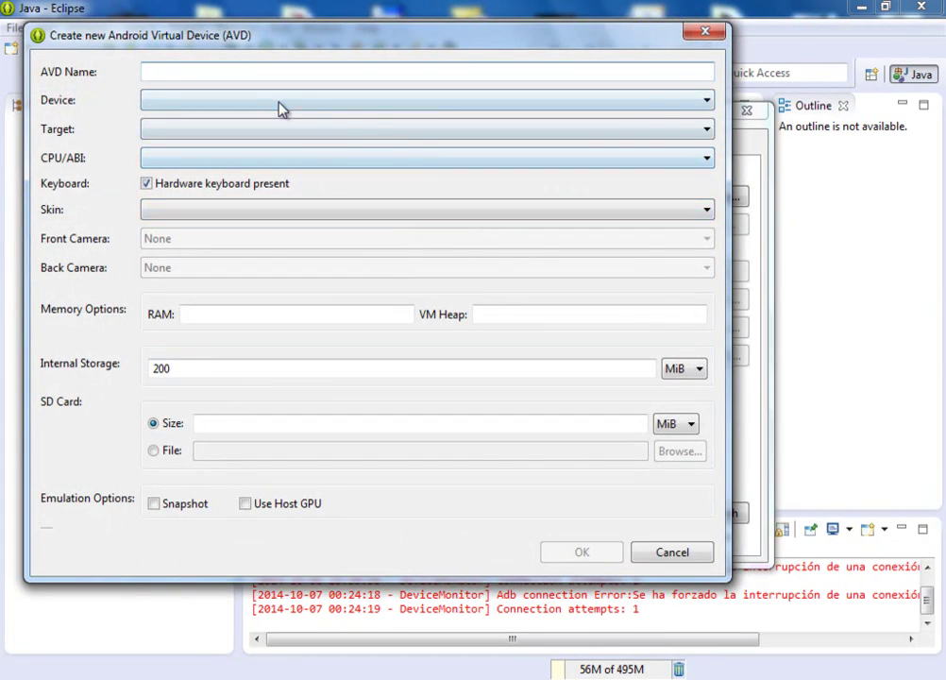
drag(266, 40, 354, 101)
click(303, 132)
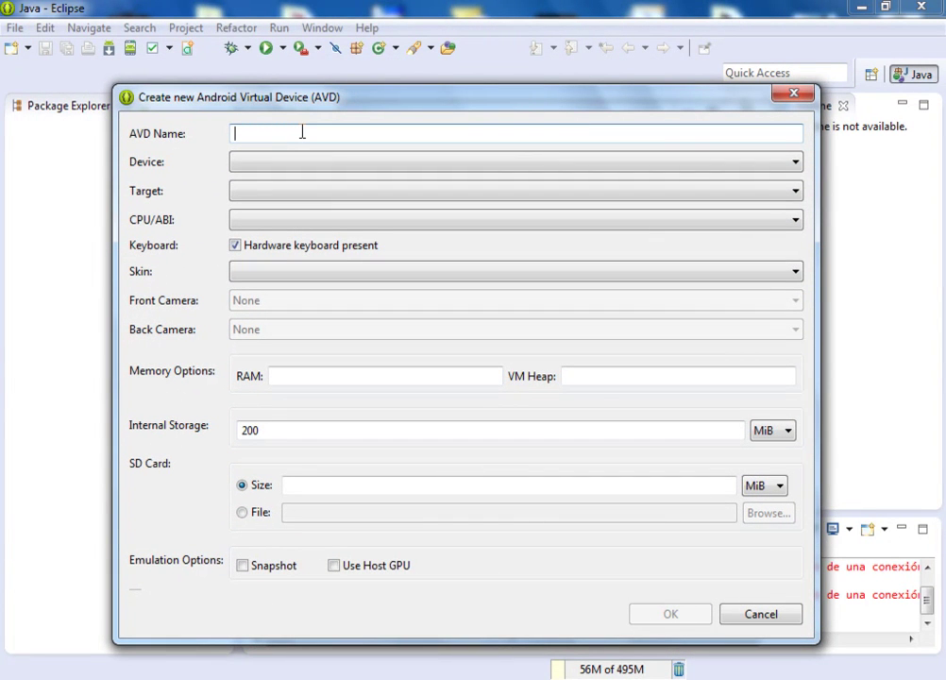
text(a)
key(BackSpace)
text(AND)
key(BackSpace)
key(BackSpace)
text(ndroid42)
click(473, 375)
Step: Set the virtual device's hardware model to 4" WVGA (Nexus S) (480 × 800: hdpi) and review the available targets
click(795, 165)
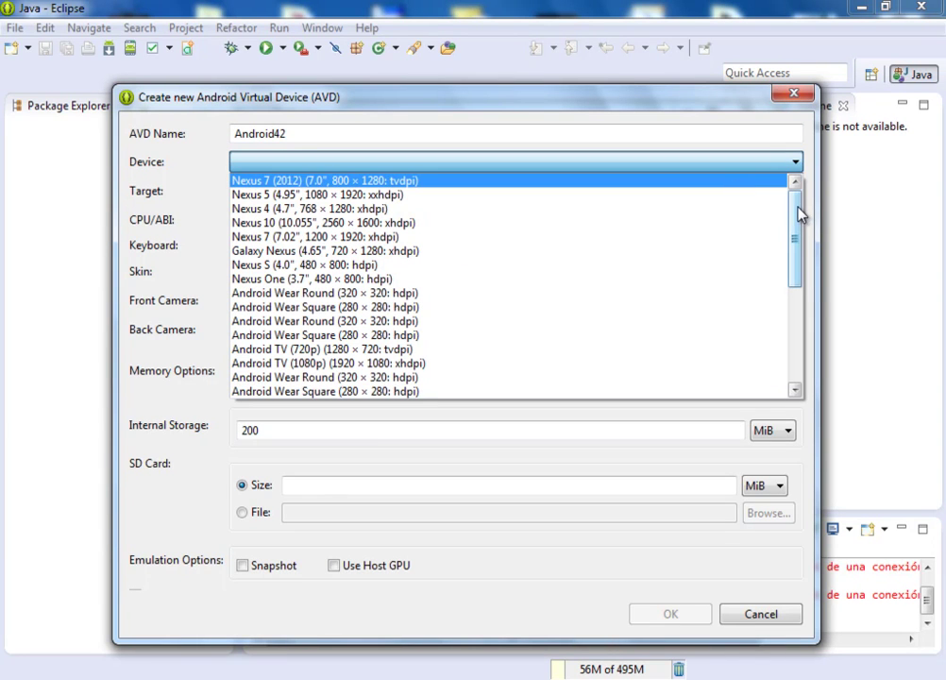
drag(798, 215, 795, 272)
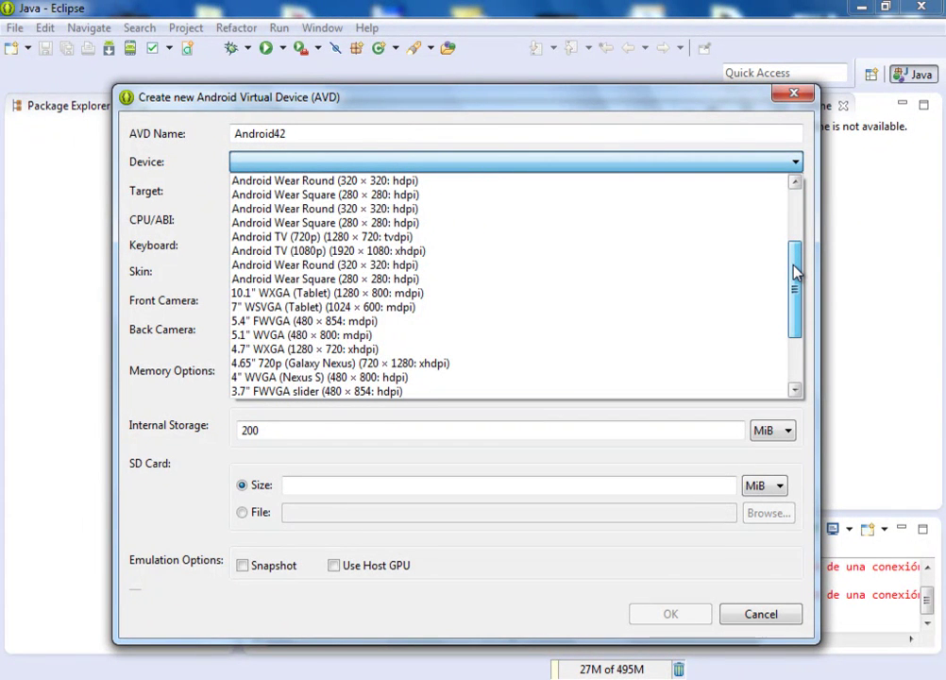
click(371, 378)
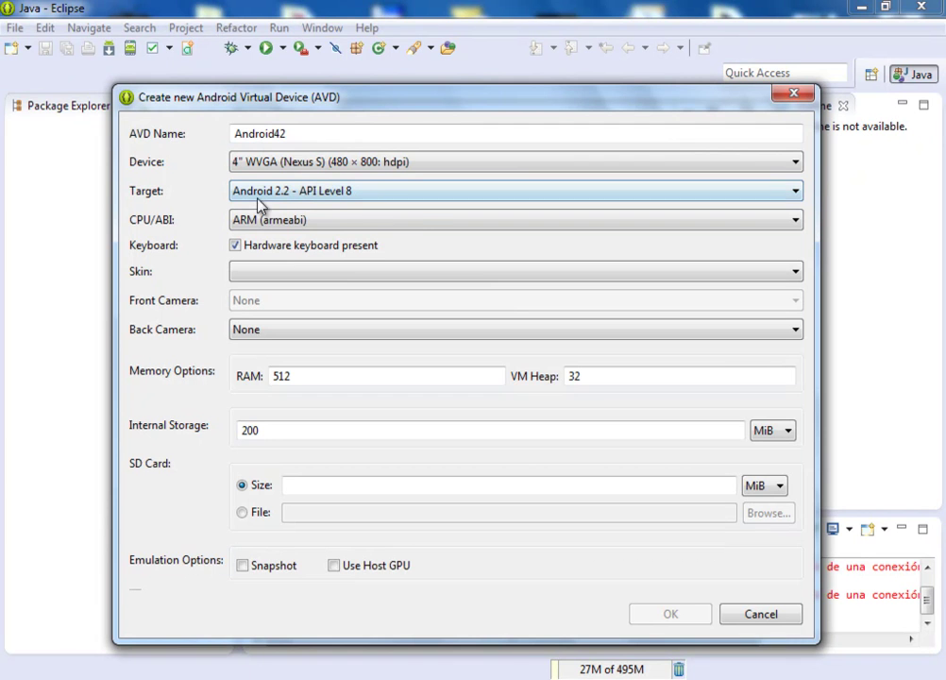
click(798, 192)
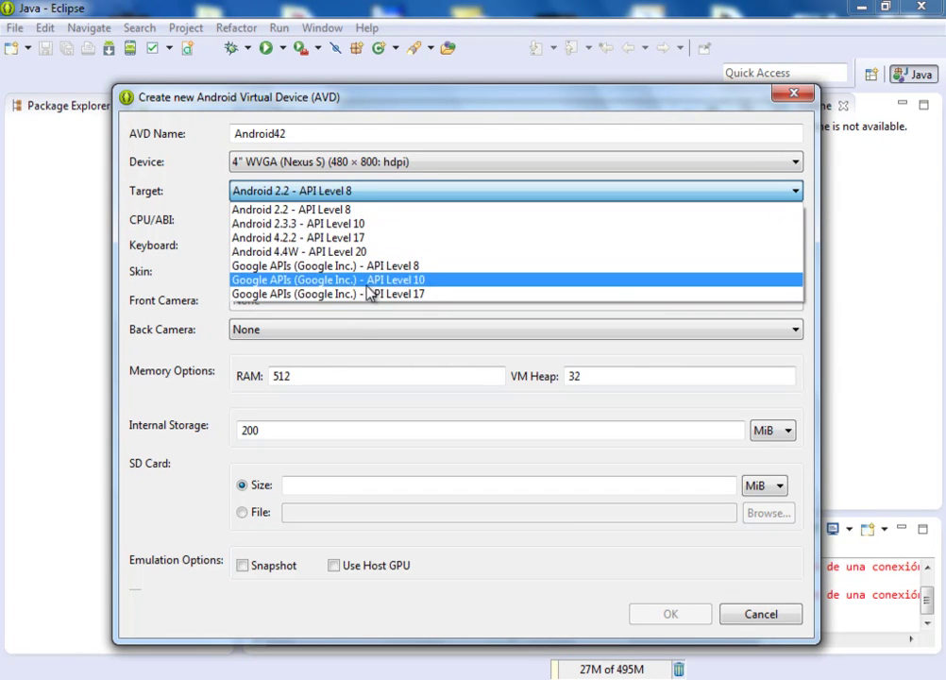
click(678, 116)
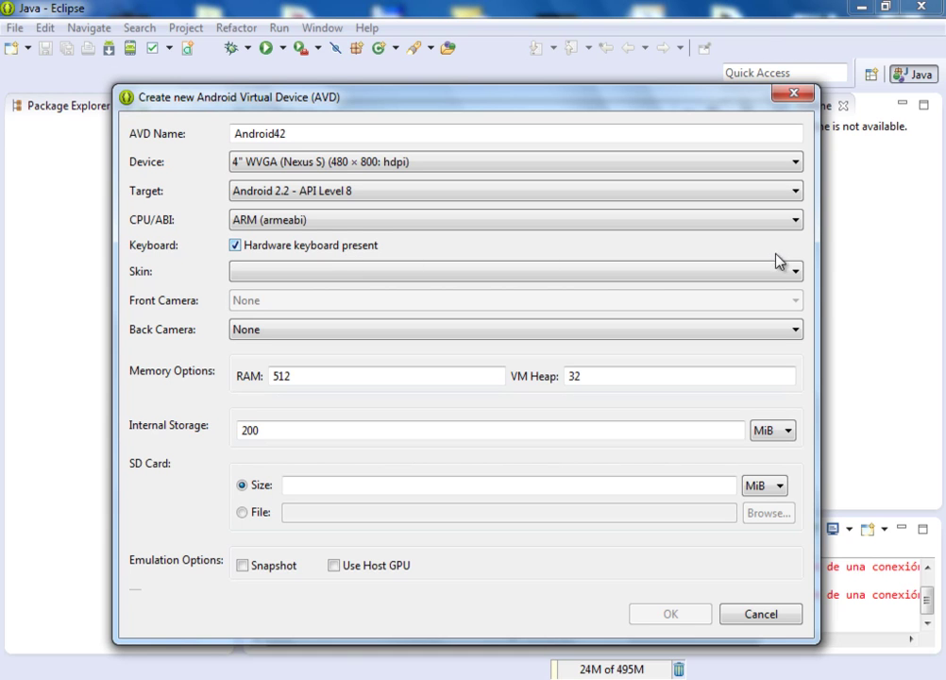
Step: Choose the skin with dynamic hardware controls and enable the Snapshot emulation option for the virtual device
click(793, 276)
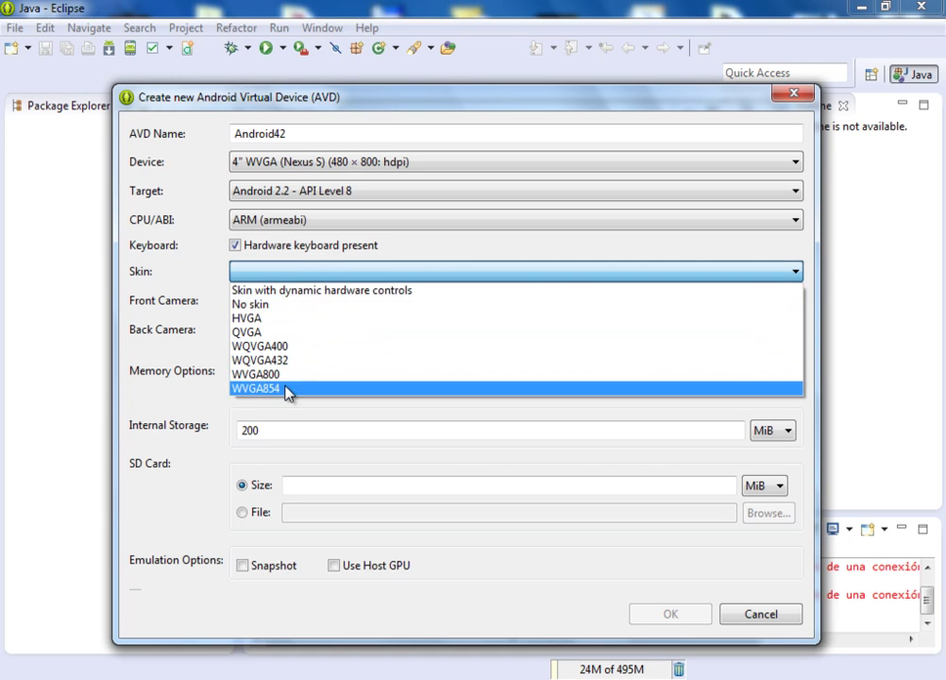
click(314, 293)
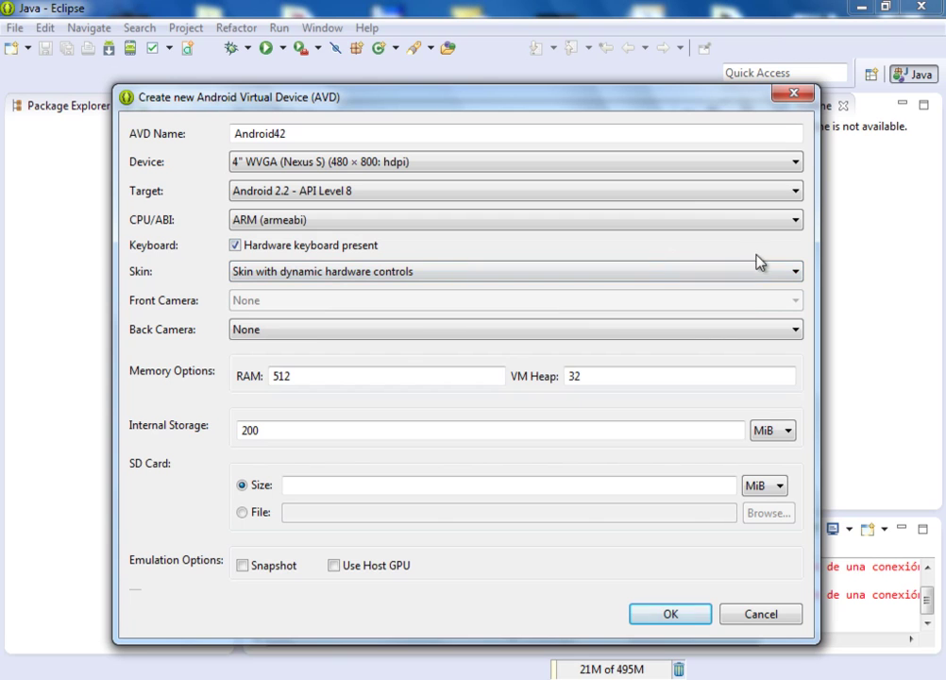
click(268, 331)
click(268, 332)
click(245, 568)
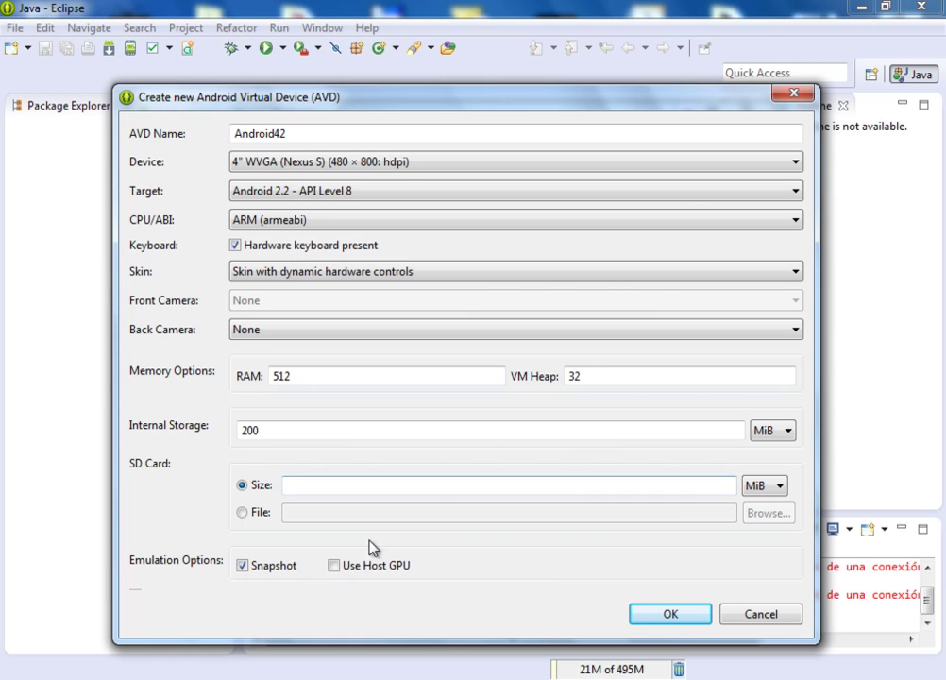
Step: Set the virtual device's target to Android 4.2.2 - API Level 17 with the ARM (armeabi-v7a) CPU, and create the device
click(306, 485)
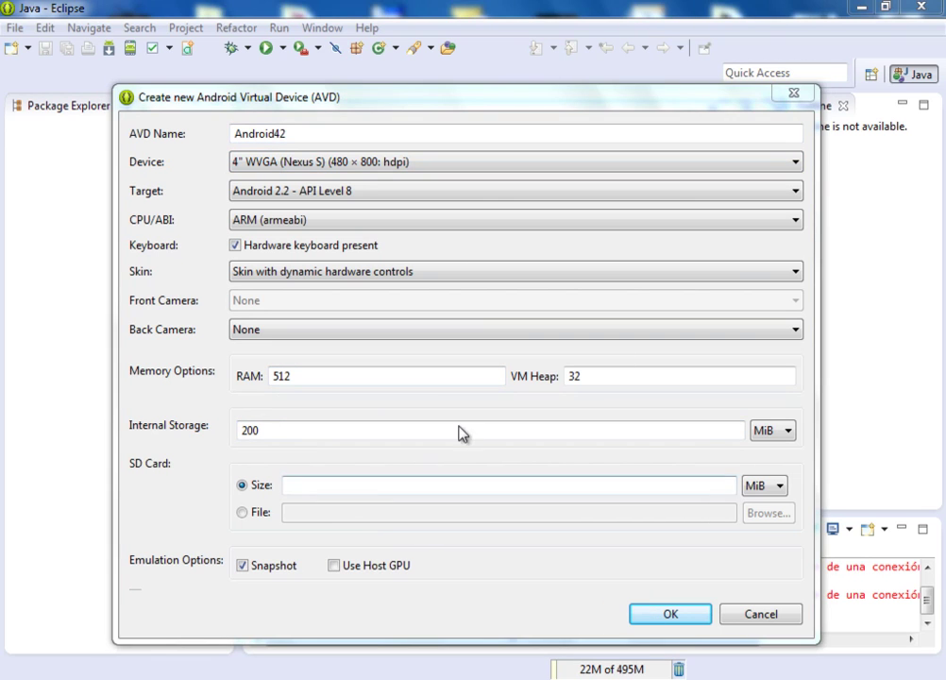
click(800, 191)
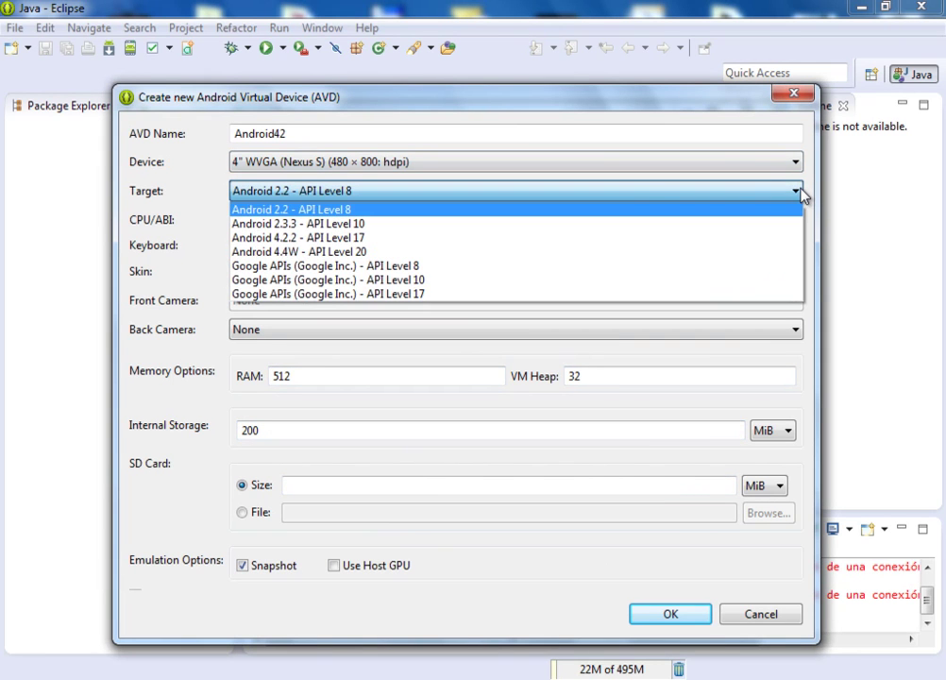
click(369, 237)
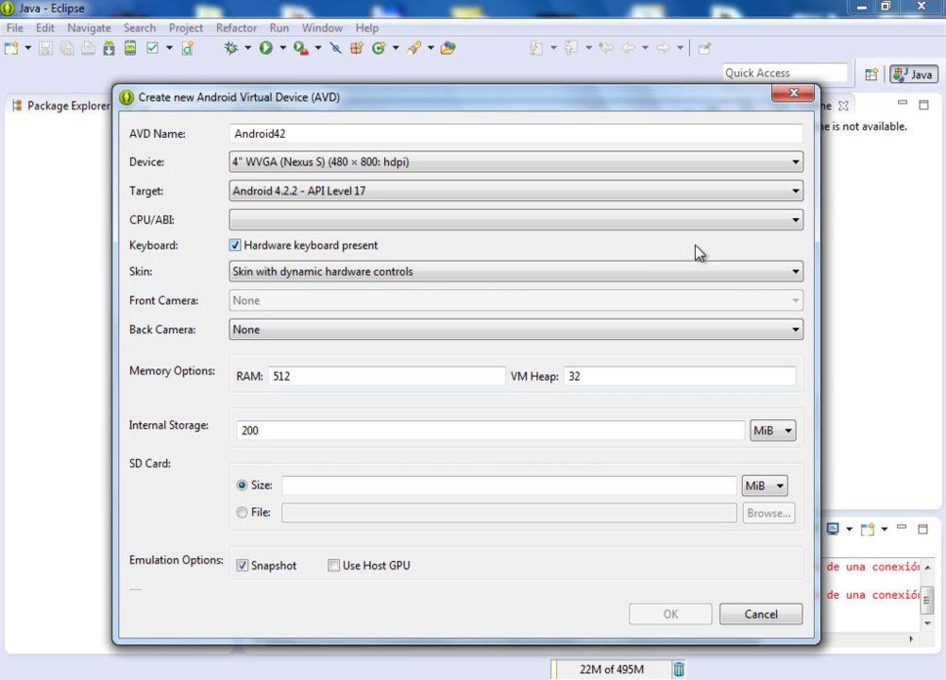
click(784, 220)
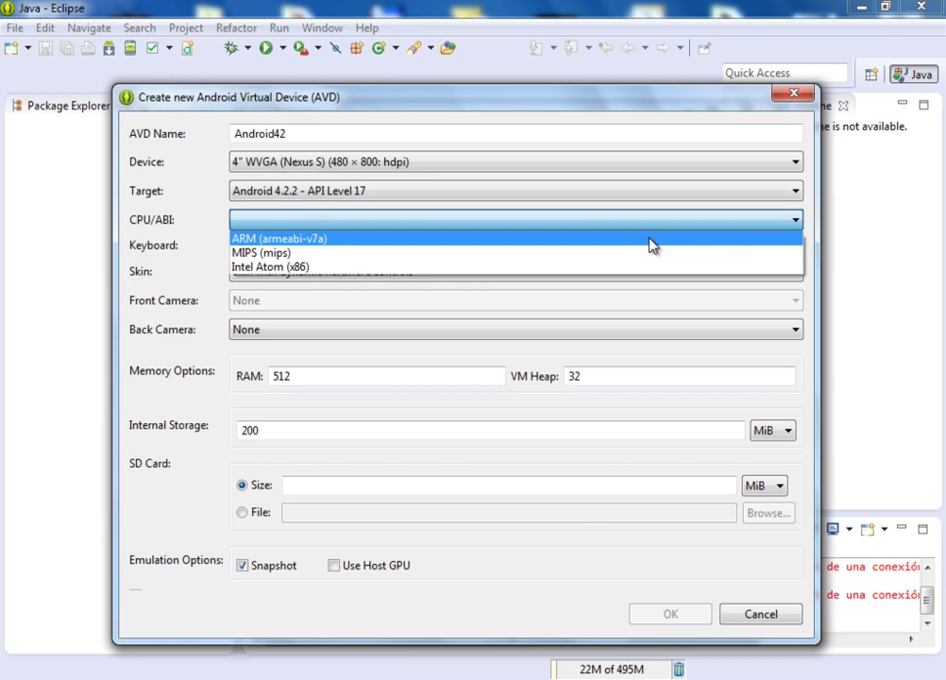
click(602, 242)
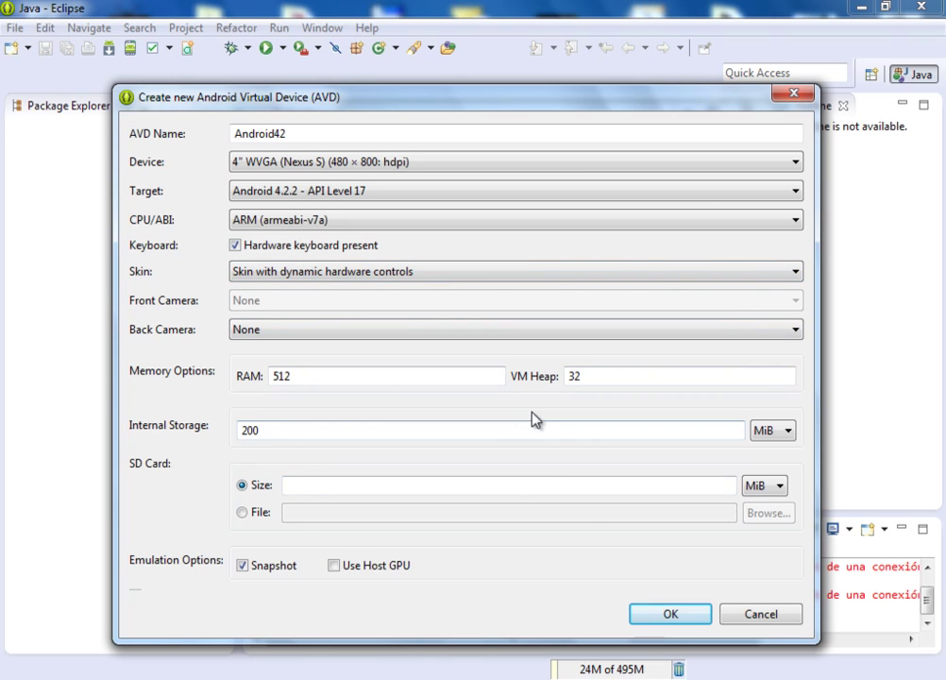
click(668, 619)
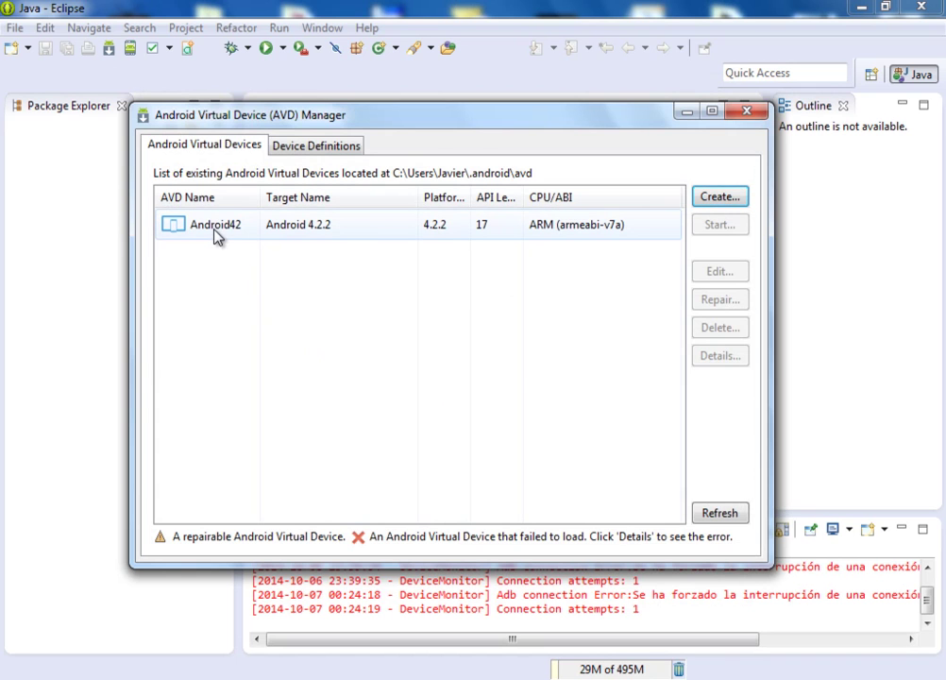
Step: Open the launch options of the Android42 virtual device and enable scaling the display to real size
click(357, 236)
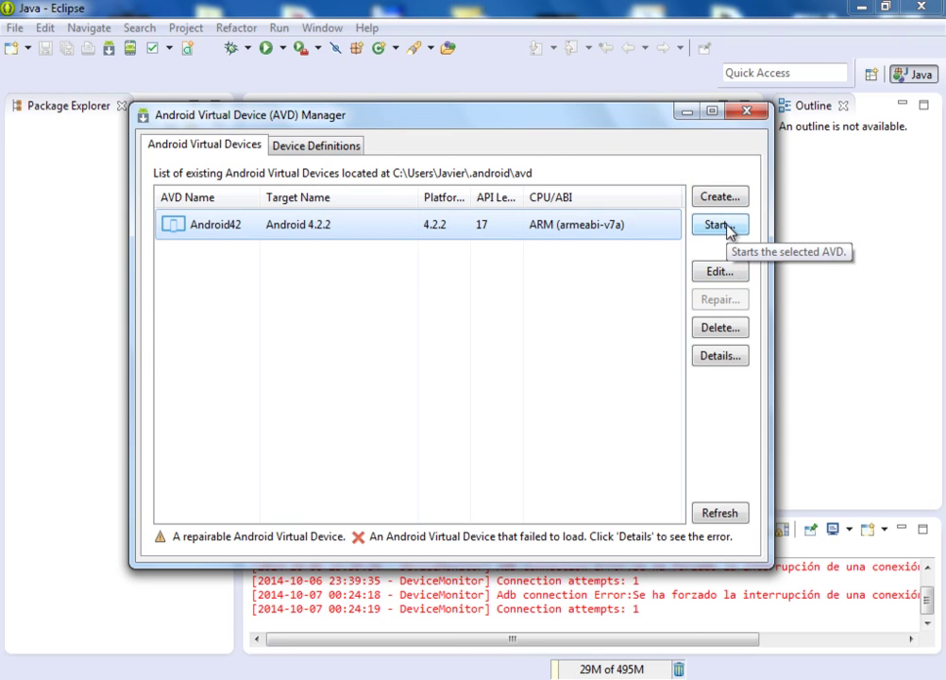
click(729, 230)
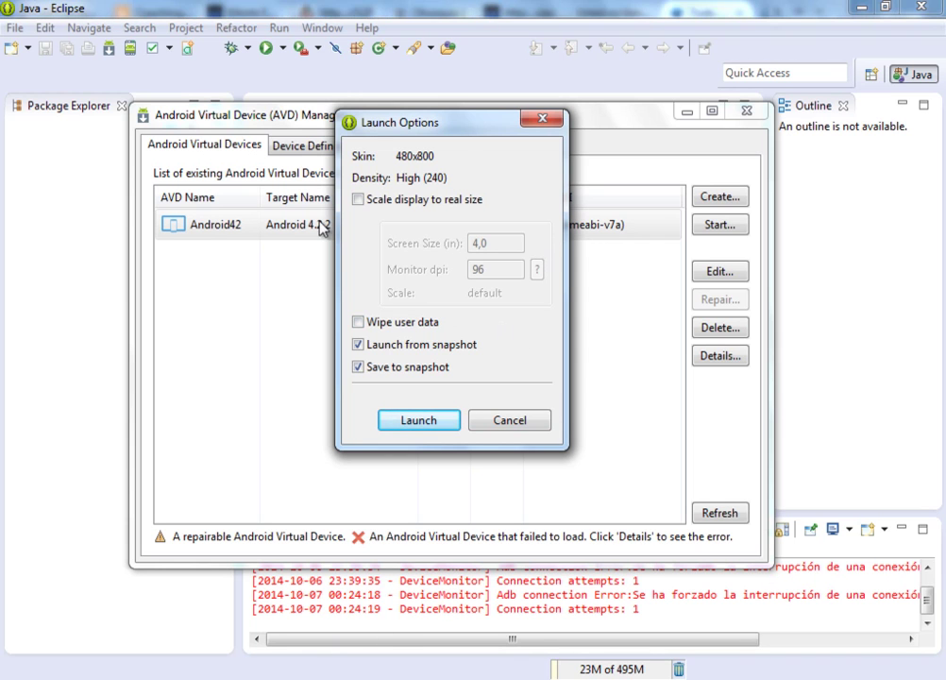
click(358, 200)
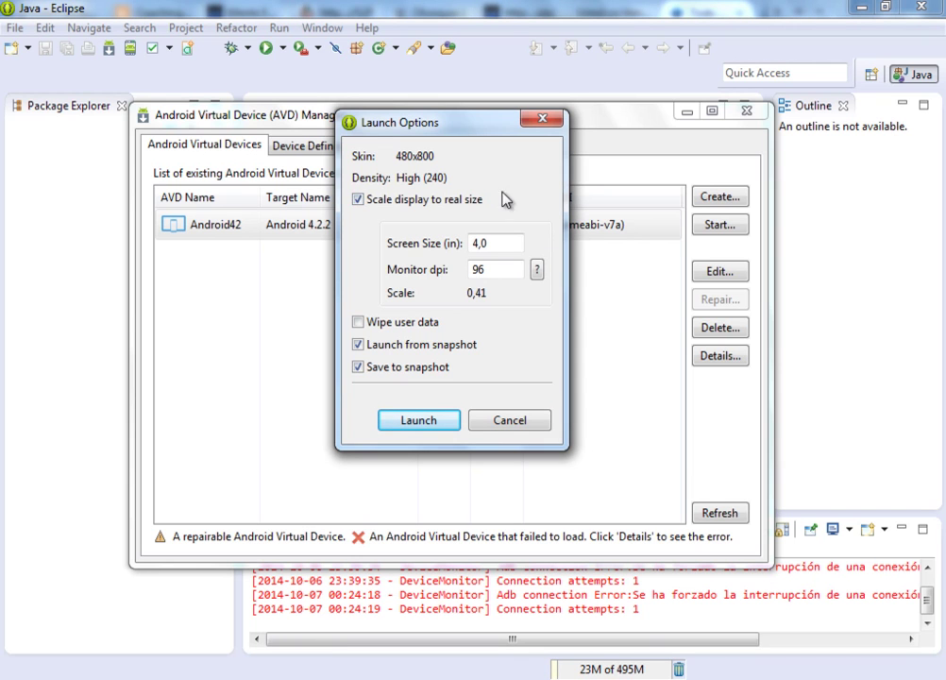
Step: Set the emulator's screen size to 9 inches and the monitor density to 75 dpi in the launch options
drag(497, 243, 471, 243)
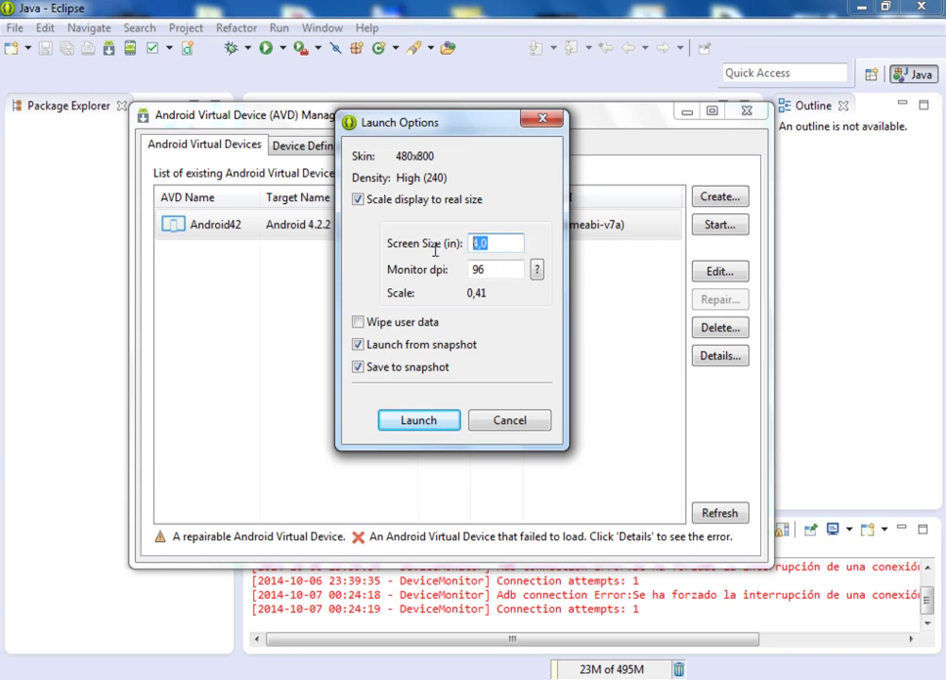
key(BackSpace)
text(7)
key(BackSpace)
text(9)
drag(499, 270, 387, 283)
key(BackSpace)
text(75)
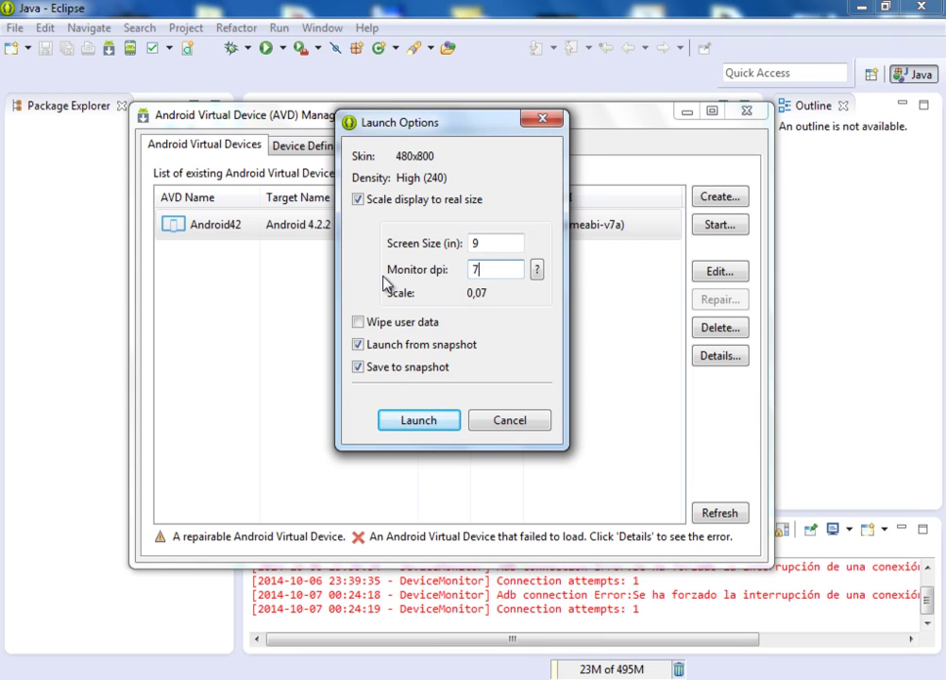
Step: Turn off launching from snapshot, launch the Android42 emulator, and move its window up so it fits within the screen
click(368, 347)
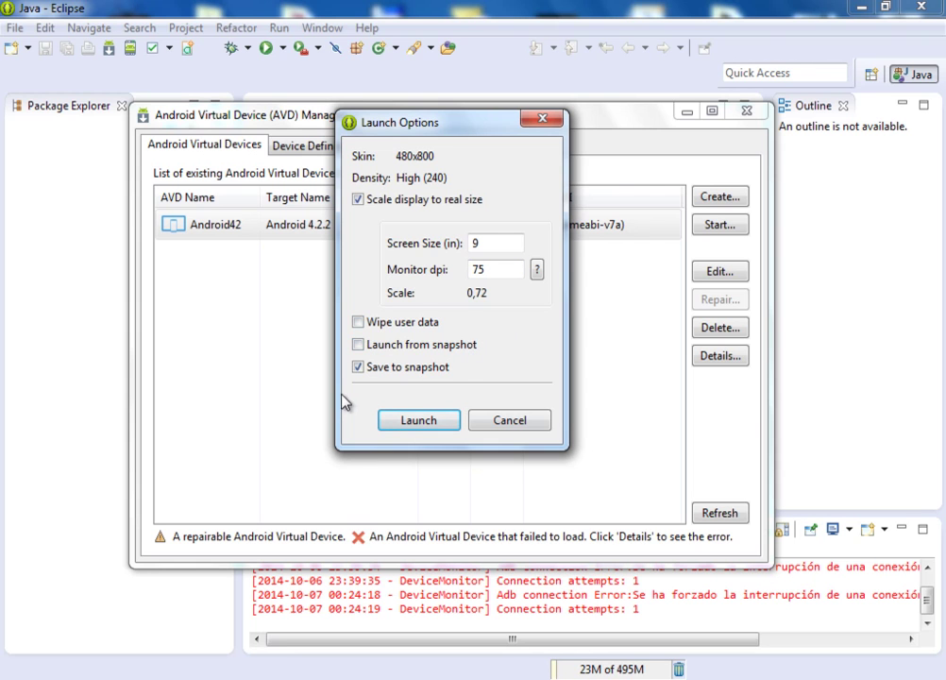
click(420, 424)
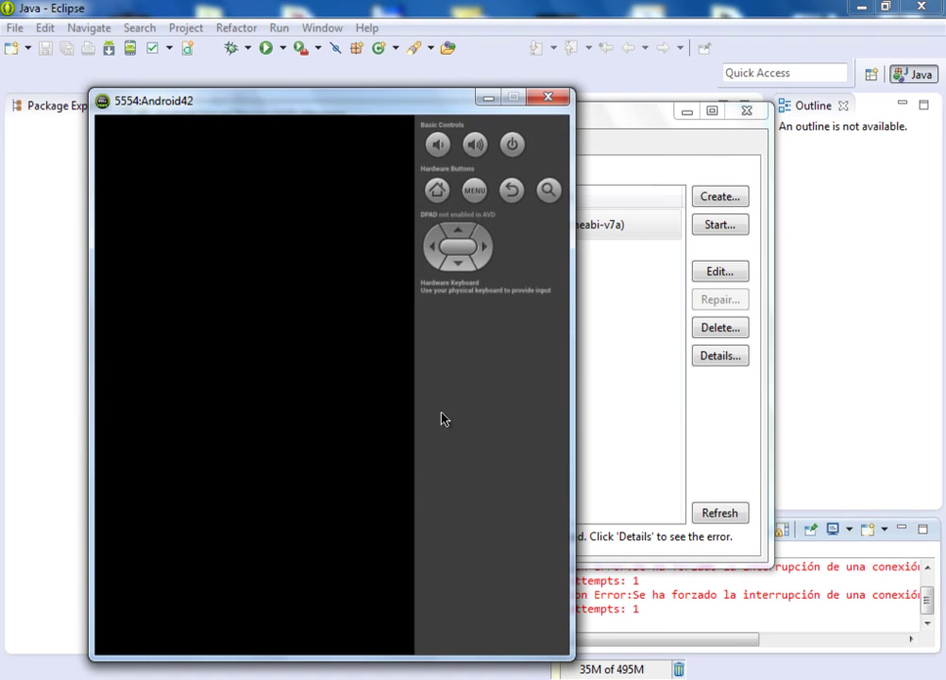
drag(236, 102, 341, 44)
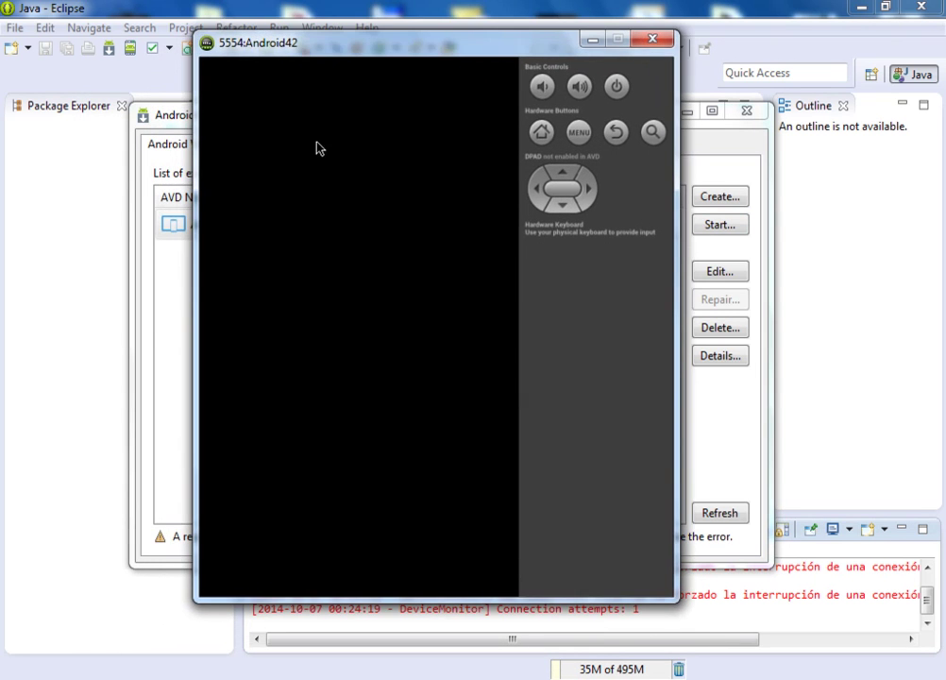